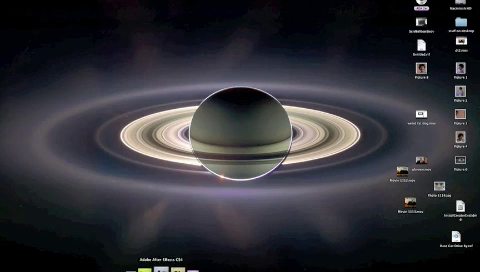
- Launch After Effects CS4 from the Dock and wait for the Welcome screen
{"action": "left_click", "coordinate": [161, 268]}
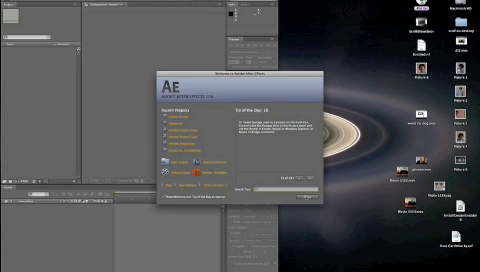
- Dismiss the Welcome screen and maximize the After Effects window to full screen
{"action": "key", "text": "Escape"}
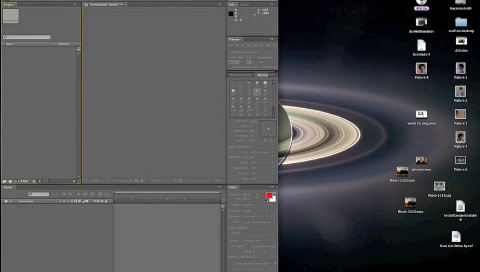
{"action": "key", "text": "super+Up"}
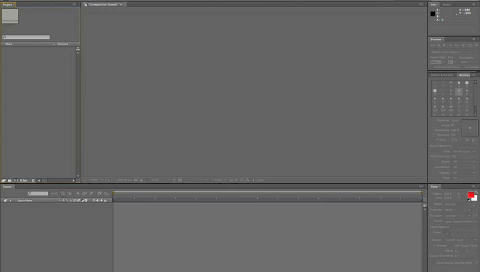
- Import the boy's face photo via File > Import and make a new composition from it
{"action": "left_click", "coordinate": [44, 3]}
{"action": "mouse_move", "coordinate": [60, 62]}
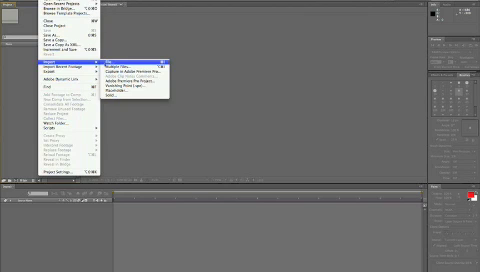
{"action": "left_click", "coordinate": [108, 62]}
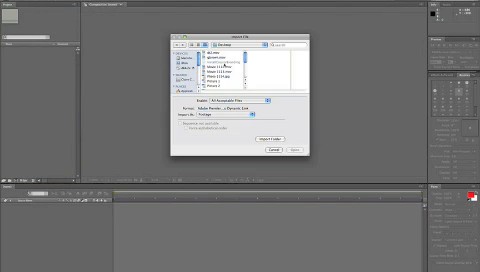
{"action": "left_click", "coordinate": [222, 76]}
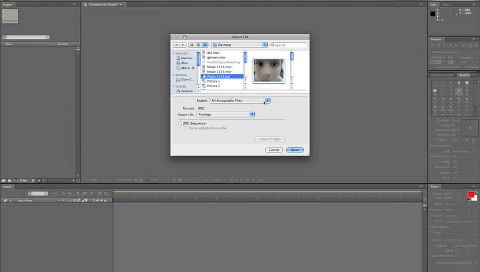
{"action": "left_click", "coordinate": [297, 150]}
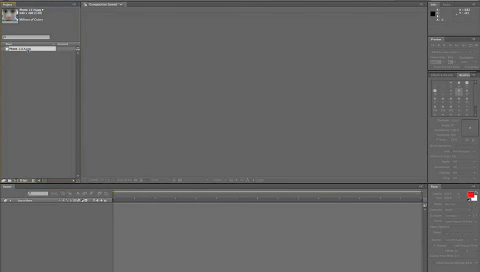
{"action": "left_click_drag", "start_coordinate": [28, 48], "coordinate": [64, 208]}
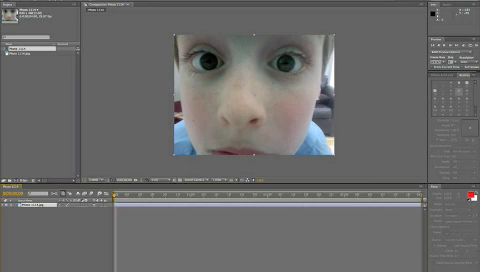
- Create a new light blue solid layer above the face photo
{"action": "left_click", "coordinate": [90, 2]}
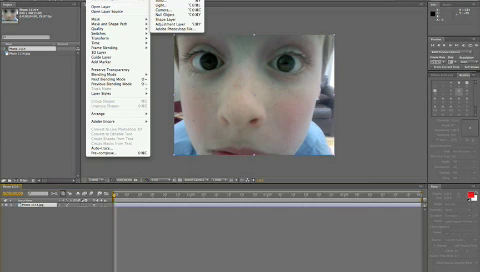
{"action": "key", "text": "Escape"}
{"action": "left_click", "coordinate": [90, 2]}
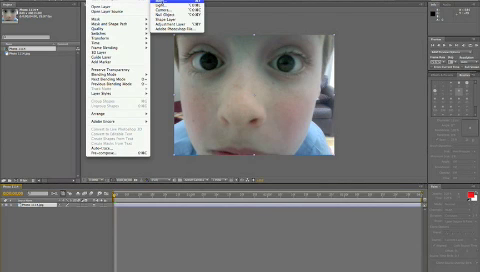
{"action": "left_click", "coordinate": [170, 4]}
{"action": "left_click", "coordinate": [320, 162]}
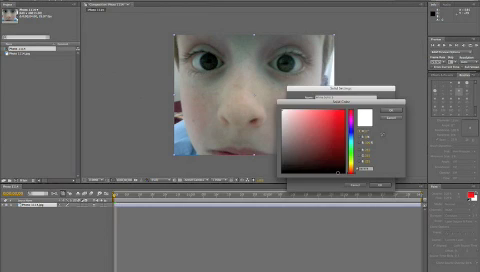
{"action": "left_click", "coordinate": [350, 128]}
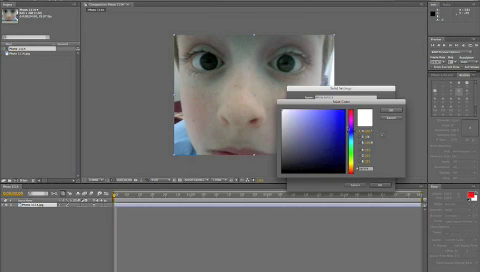
{"action": "left_click", "coordinate": [300, 115]}
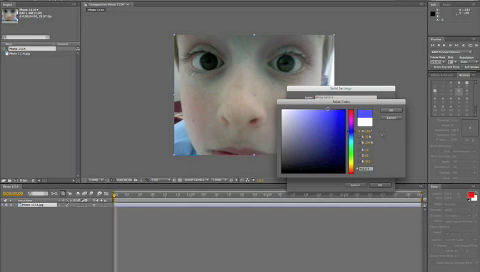
{"action": "left_click", "coordinate": [385, 109]}
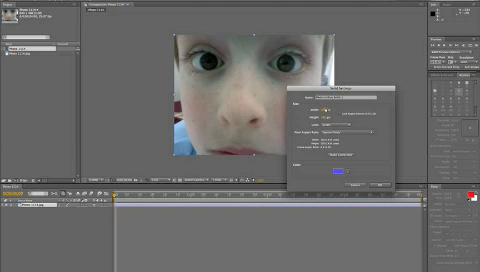
{"action": "left_click", "coordinate": [355, 184]}
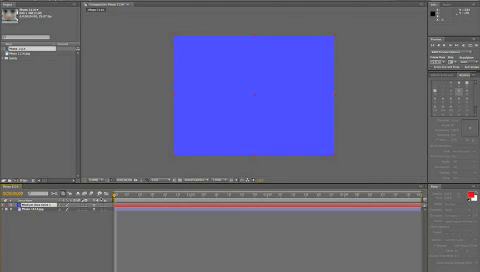
- Toggle the blue solid's visibility switch a few times, leaving it hidden to show the photo
{"action": "left_click", "coordinate": [36, 76]}
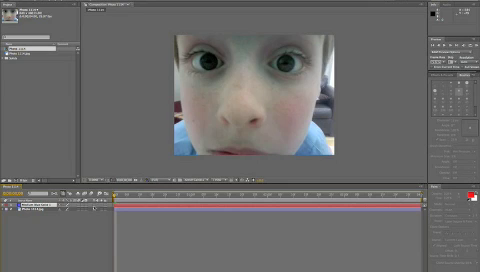
{"action": "left_click", "coordinate": [36, 77]}
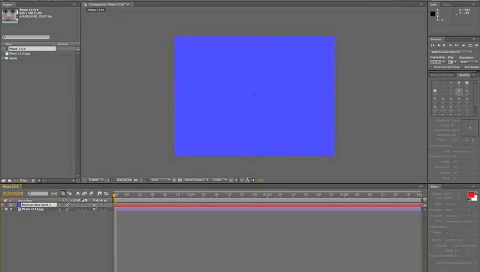
{"action": "left_click", "coordinate": [36, 76]}
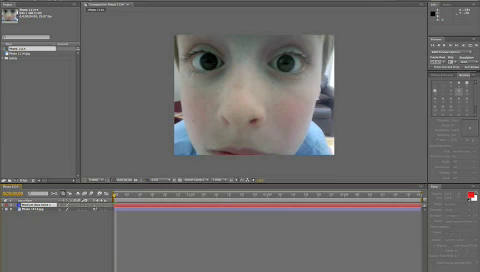
{"action": "left_click", "coordinate": [36, 76]}
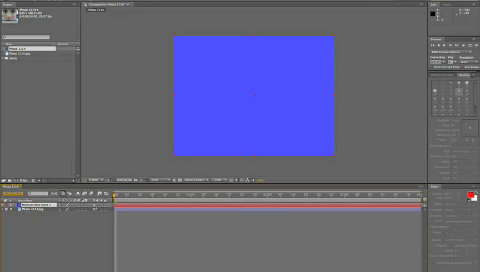
{"action": "left_click", "coordinate": [36, 76]}
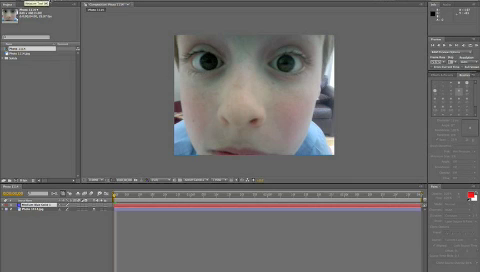
- Zoom into the left eye and draw a Pen-tool mask along its iris edge
{"action": "left_click_drag", "start_coordinate": [178, 45], "coordinate": [239, 81]}
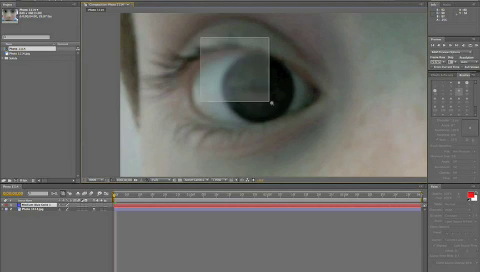
{"action": "left_click_drag", "start_coordinate": [205, 38], "coordinate": [314, 130]}
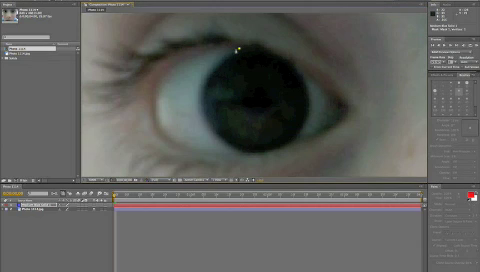
{"action": "mouse_move", "coordinate": [237, 52]}
{"action": "left_mouse_down"}
{"action": "mouse_move", "coordinate": [208, 79]}
{"action": "mouse_move", "coordinate": [204, 104]}
{"action": "mouse_move", "coordinate": [208, 120]}
{"action": "left_mouse_up"}
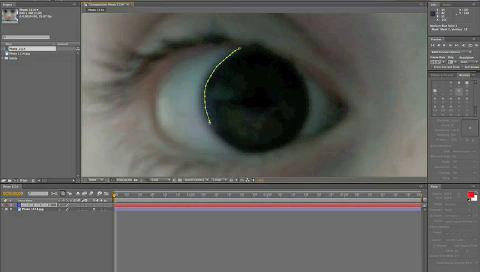
{"action": "mouse_move", "coordinate": [208, 120]}
{"action": "left_mouse_down"}
{"action": "mouse_move", "coordinate": [211, 131]}
{"action": "mouse_move", "coordinate": [230, 147]}
{"action": "mouse_move", "coordinate": [263, 152]}
{"action": "mouse_move", "coordinate": [295, 136]}
{"action": "mouse_move", "coordinate": [307, 113]}
{"action": "mouse_move", "coordinate": [307, 95]}
{"action": "left_mouse_up"}
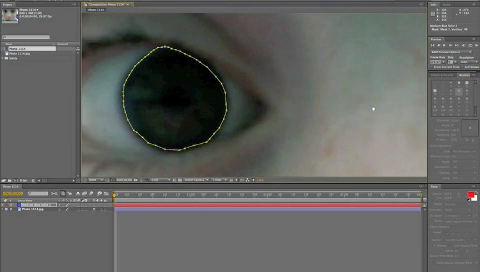
- Pan over to the right eye and draw a Pen-tool mask around its iris
{"action": "mouse_move", "coordinate": [370, 110]}
{"action": "left_mouse_down"}
{"action": "mouse_move", "coordinate": [385, 111]}
{"action": "mouse_move", "coordinate": [245, 100]}
{"action": "left_mouse_up"}
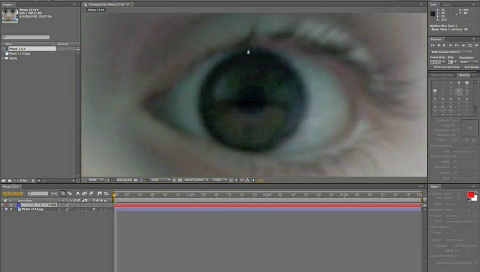
{"action": "mouse_move", "coordinate": [248, 48]}
{"action": "left_mouse_down"}
{"action": "mouse_move", "coordinate": [213, 75]}
{"action": "mouse_move", "coordinate": [205, 104]}
{"action": "left_mouse_up"}
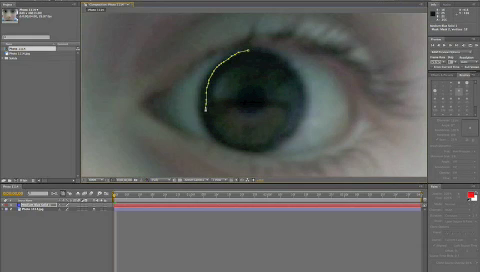
{"action": "mouse_move", "coordinate": [205, 104]}
{"action": "left_mouse_down"}
{"action": "mouse_move", "coordinate": [209, 127]}
{"action": "mouse_move", "coordinate": [228, 145]}
{"action": "mouse_move", "coordinate": [252, 150]}
{"action": "mouse_move", "coordinate": [286, 138]}
{"action": "mouse_move", "coordinate": [300, 102]}
{"action": "mouse_move", "coordinate": [288, 68]}
{"action": "mouse_move", "coordinate": [276, 58]}
{"action": "left_mouse_up"}
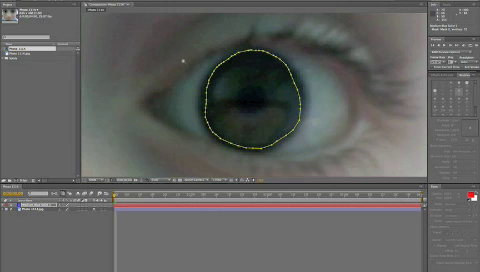
{"action": "scroll", "coordinate": [183, 60], "scroll_direction": "down", "scroll_amount": 1}
{"action": "scroll", "coordinate": [183, 60], "scroll_direction": "down", "scroll_amount": 1}
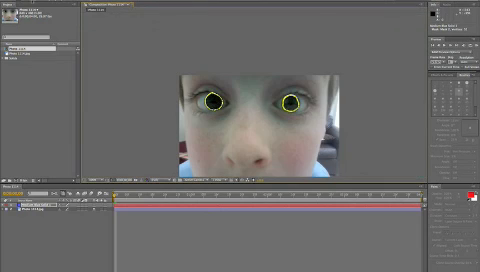
- Recenter the full face, make the solid visible inside both masks, and deselect it
{"action": "mouse_move", "coordinate": [266, 164]}
{"action": "left_mouse_down"}
{"action": "mouse_move", "coordinate": [216, 104]}
{"action": "mouse_move", "coordinate": [236, 116]}
{"action": "left_mouse_up"}
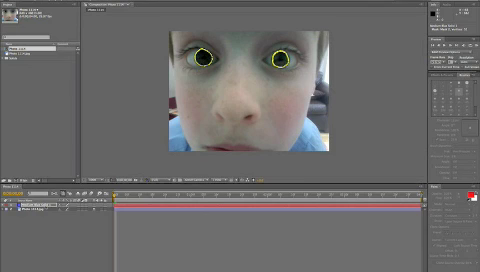
{"action": "key", "text": "ctrl+v"}
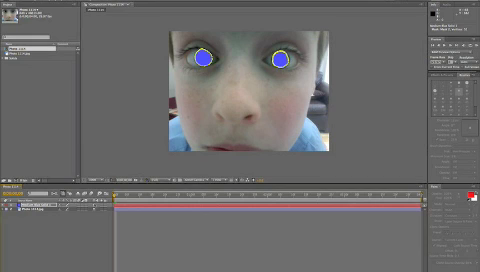
{"action": "left_click", "coordinate": [158, 140]}
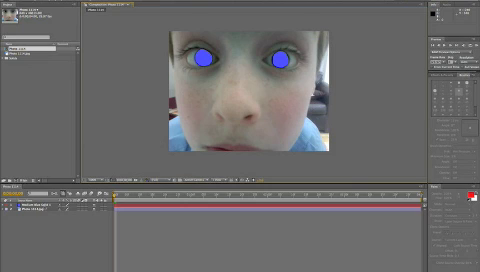
- Change the blue solid layer's blending mode to Color Dodge
{"action": "left_click", "coordinate": [17, 78]}
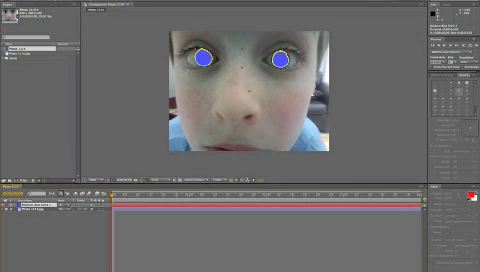
{"action": "left_click", "coordinate": [60, 205]}
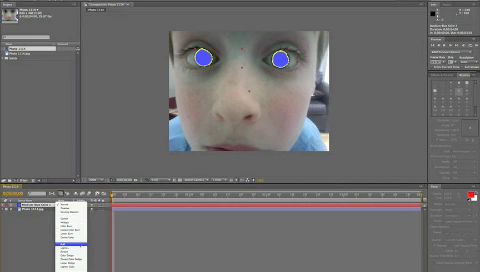
{"action": "left_click", "coordinate": [70, 256]}
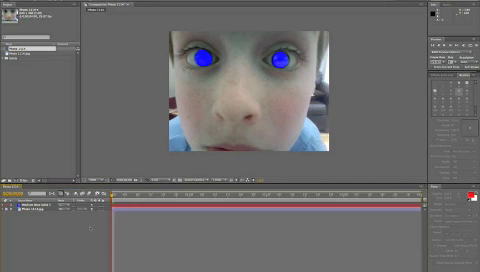
{"action": "left_click", "coordinate": [30, 205]}
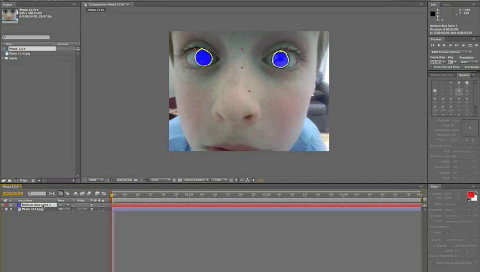
- Reveal the solid's Opacity property, lower it, and deselect to view the tinted irises
{"action": "key", "text": "Return"}
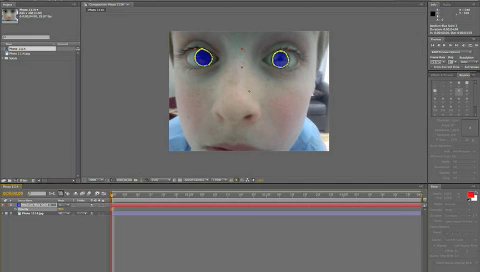
{"action": "left_click", "coordinate": [70, 223]}
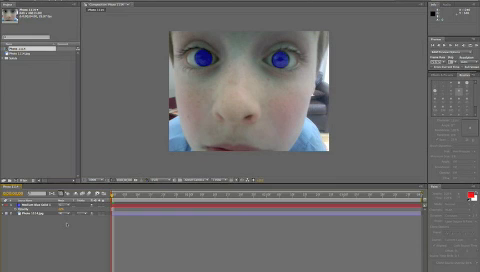